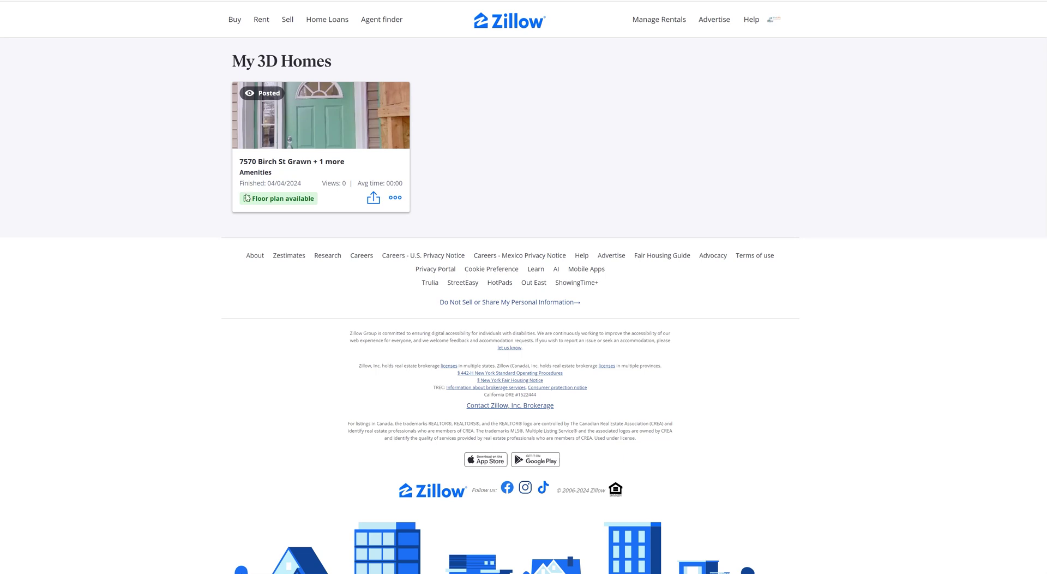
left_click(395, 197)
left_click(416, 267)
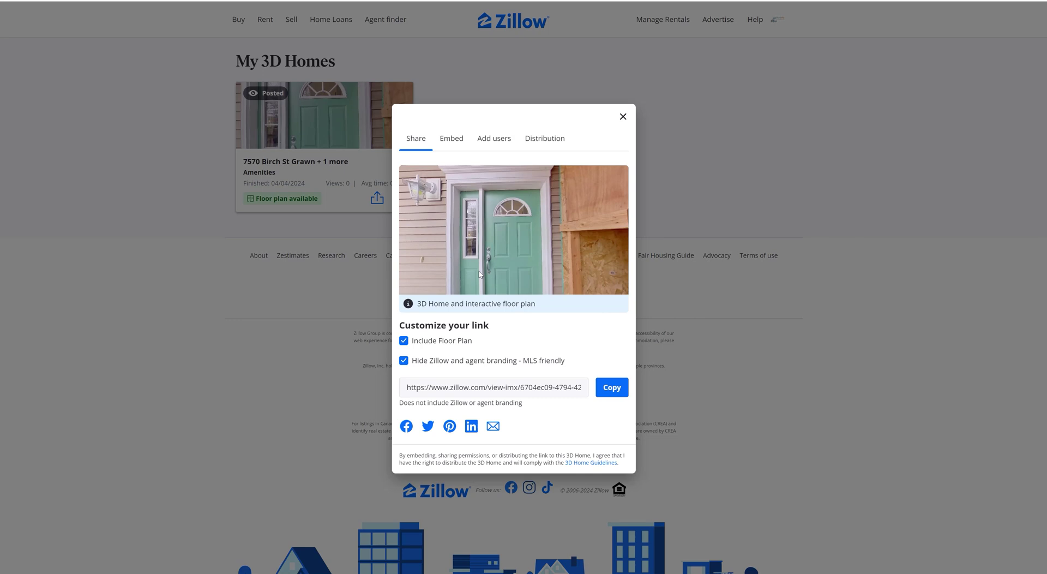
left_click(595, 386)
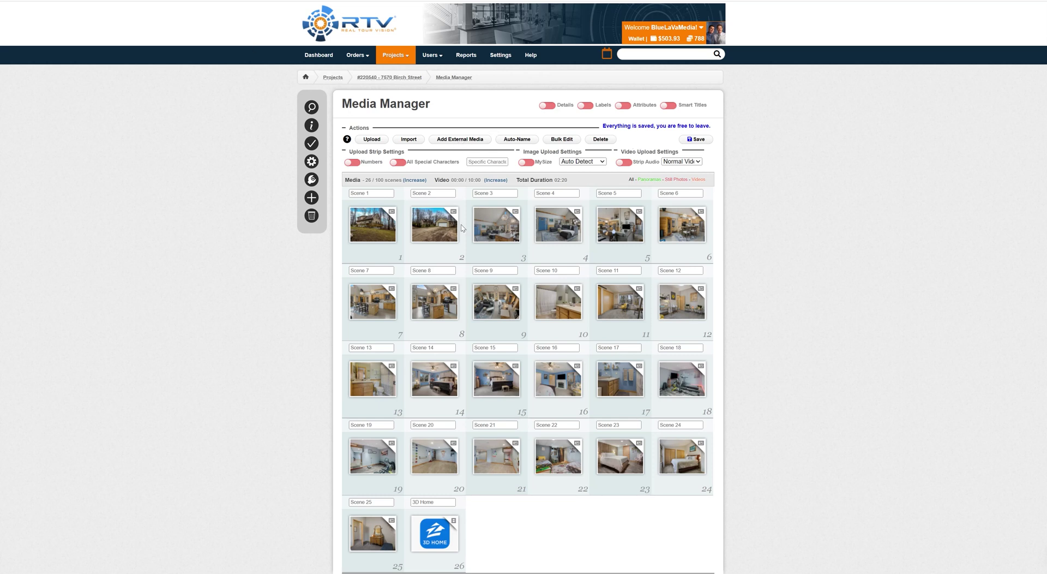
Step: Start a new external media scene titled '3D Home' that pauses on scene load
scroll(720, 398, "down", 1)
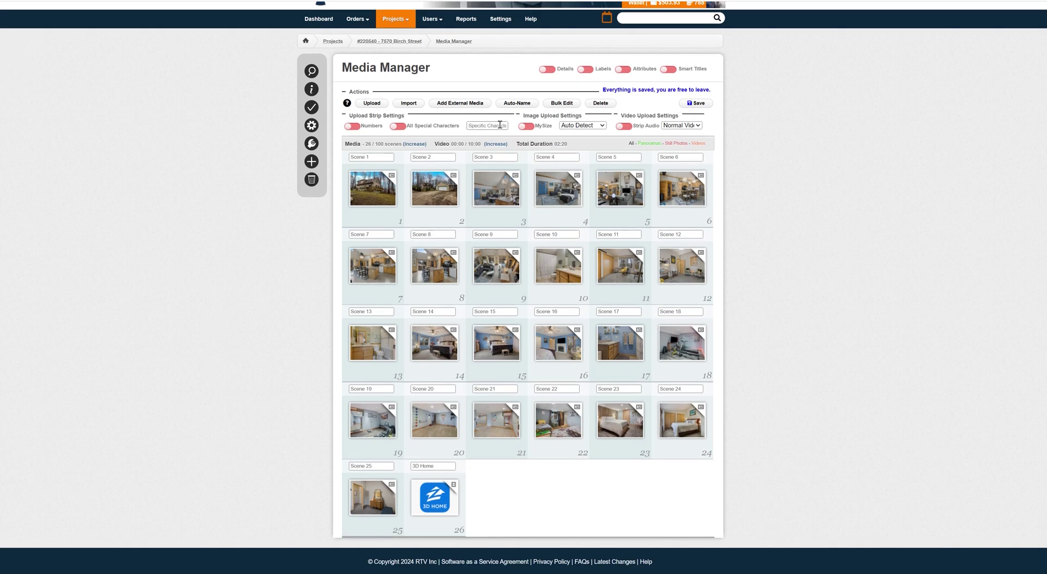
left_click(477, 104)
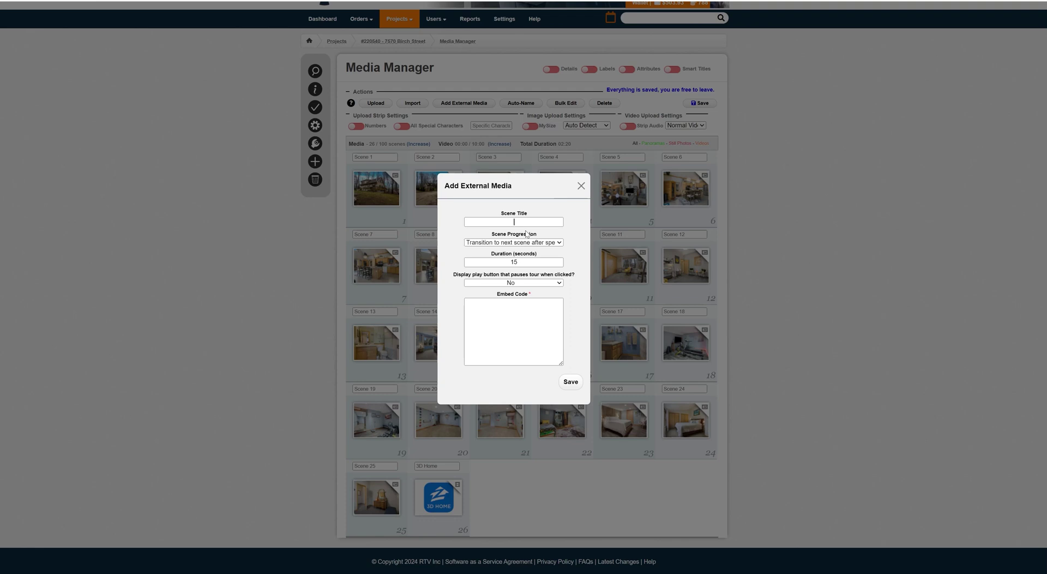
type("3D Home")
left_click(559, 243)
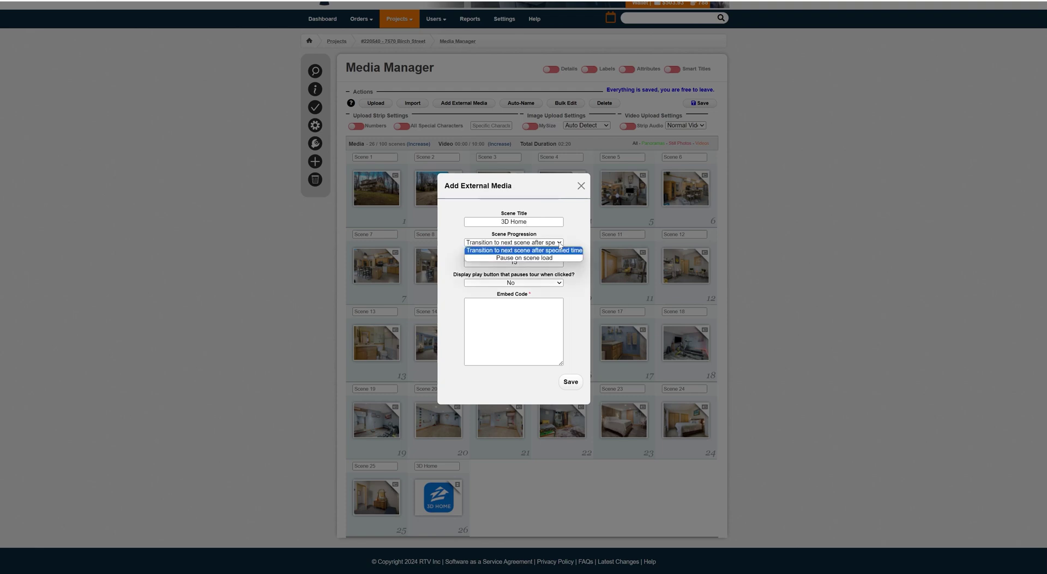
left_click(515, 259)
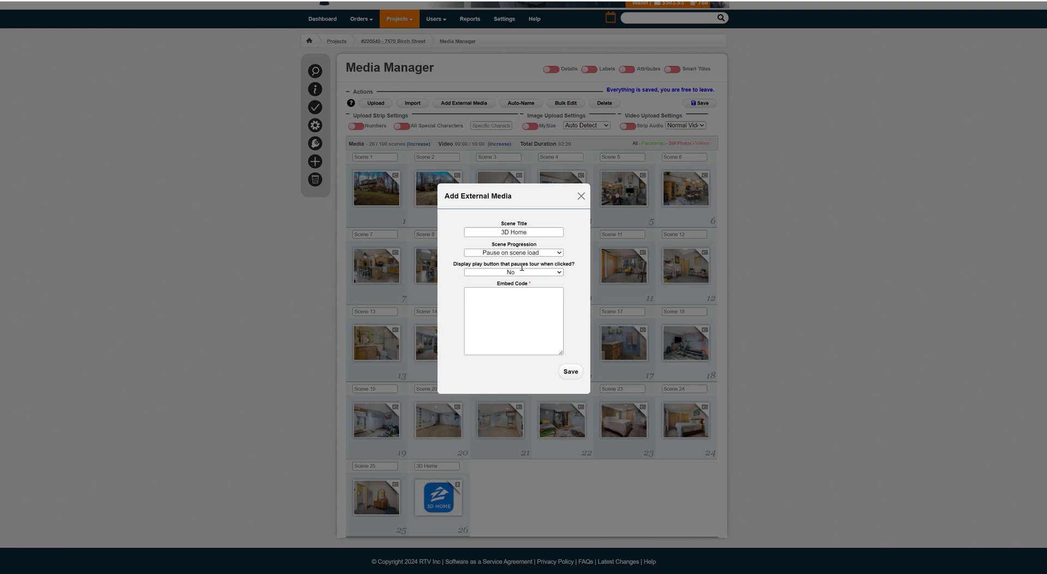
Step: Paste the Zillow 3D Home link as embed code, close the form, and open the 3D Home scene
left_click(524, 322)
key("ctrl+v")
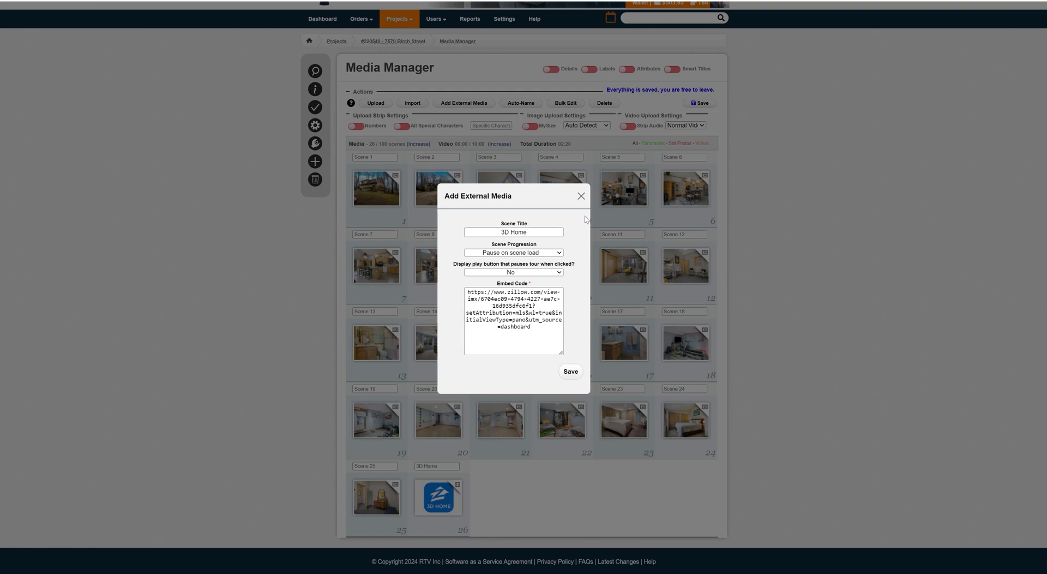
left_click(581, 197)
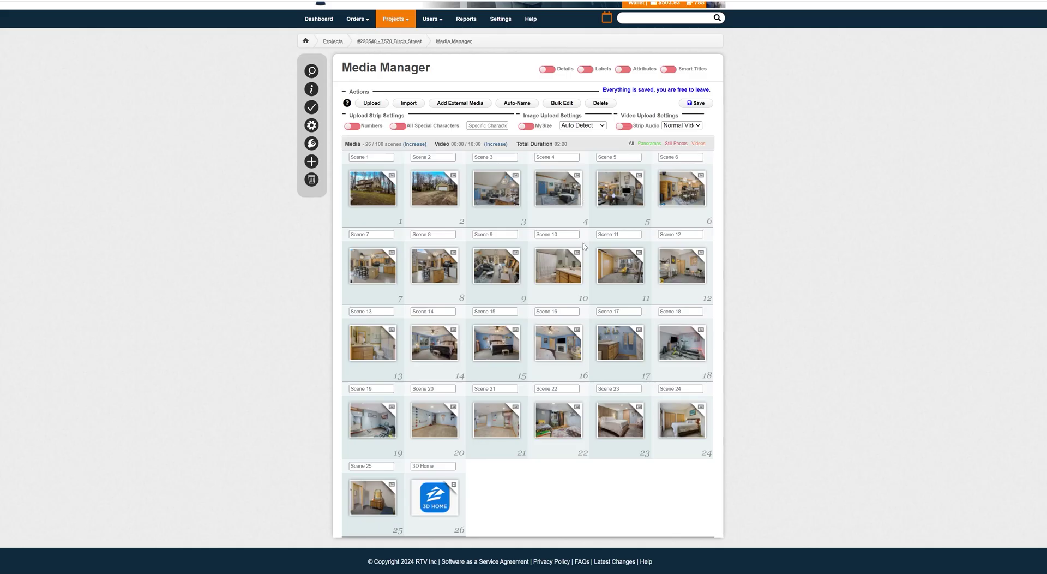
left_click(442, 494)
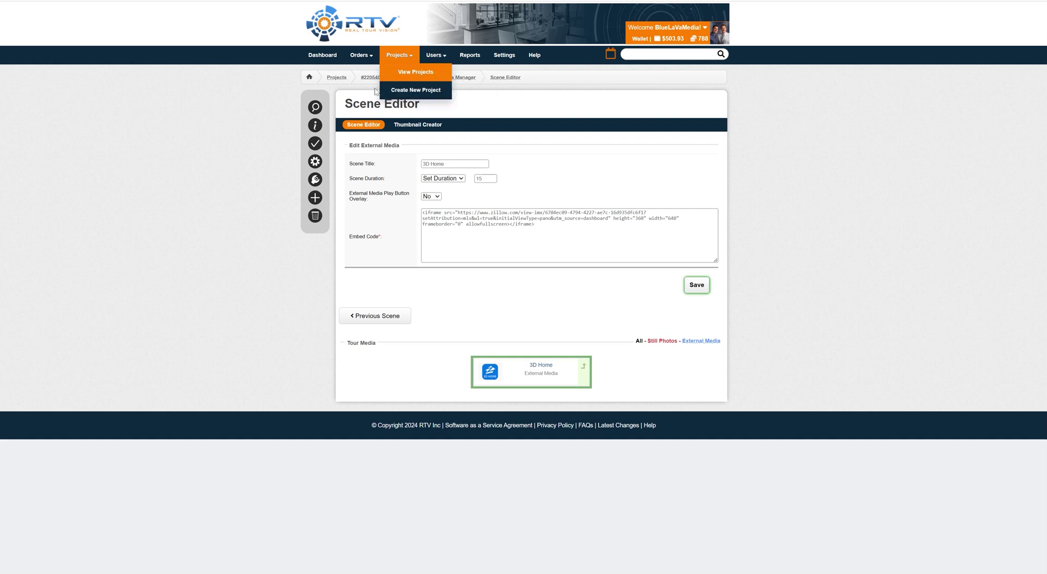
Step: Open the 7570 Birch Street property website from the sidebar search menu
mouse_move(315, 108)
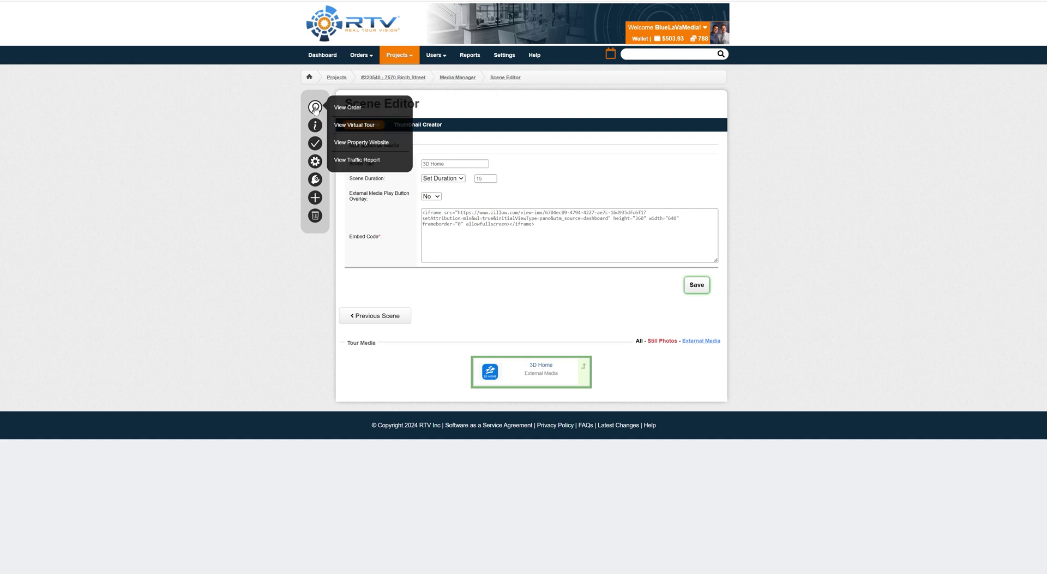
left_click(369, 151)
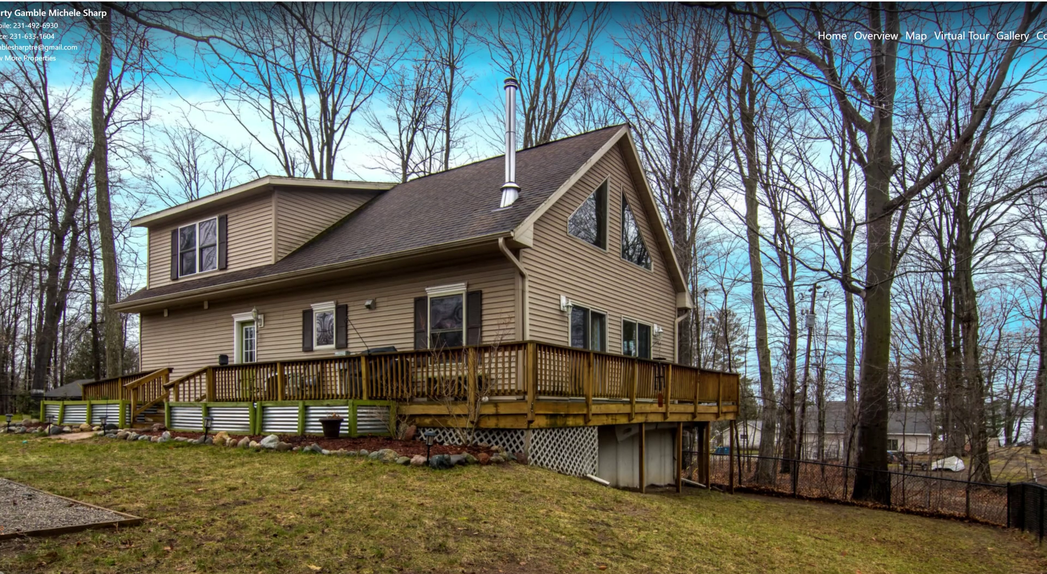
Step: View the embedded 3D Home at the Floor 1 stair landing, then return to the photo Virtual Tour
scroll(774, 246, "down", 10)
scroll(780, 278, "down", 5)
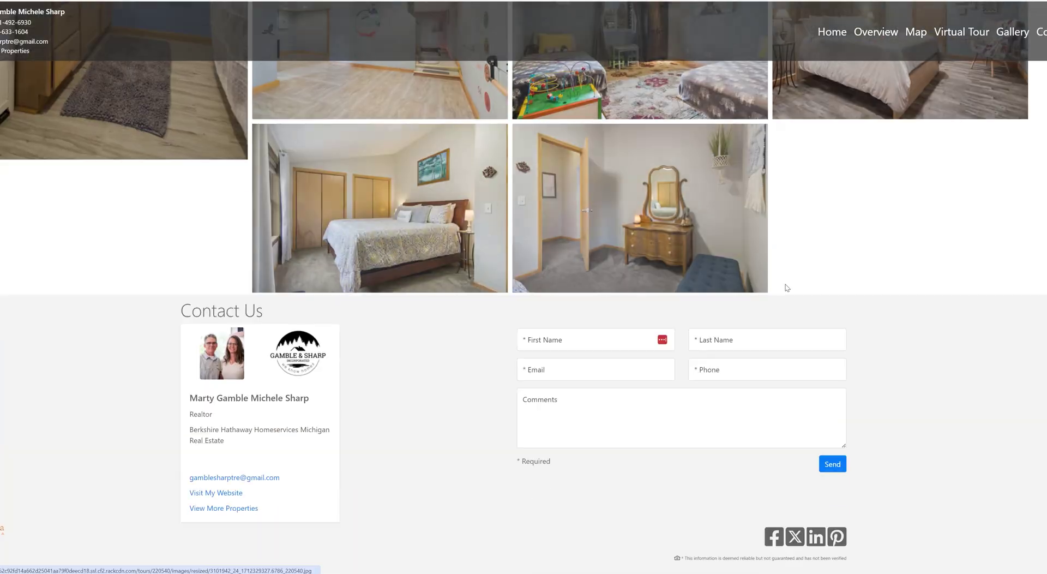
scroll(782, 280, "up", 10)
scroll(785, 281, "up", 5)
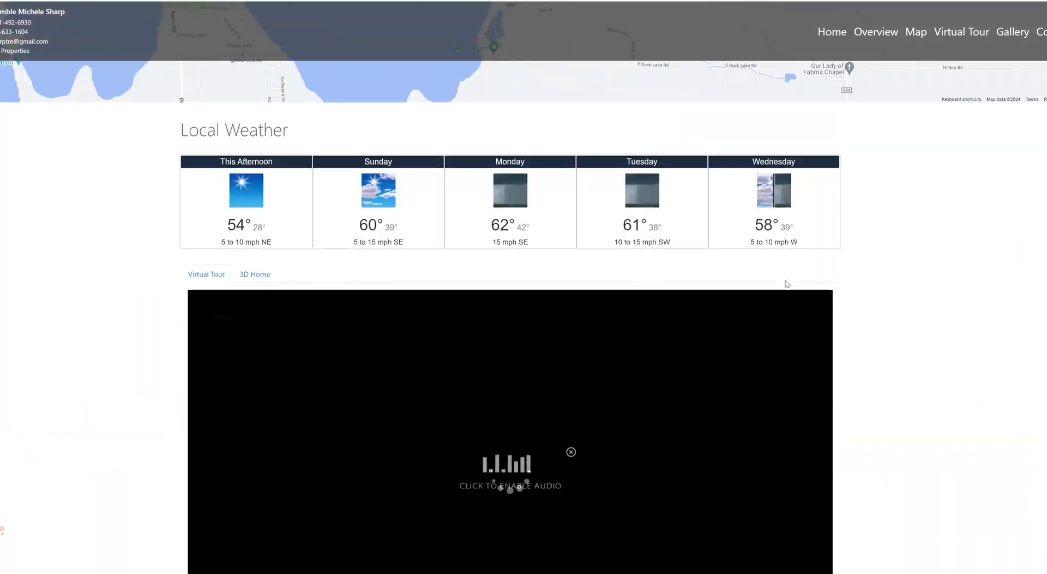
scroll(784, 277, "down", 4)
scroll(546, 218, "up", 1)
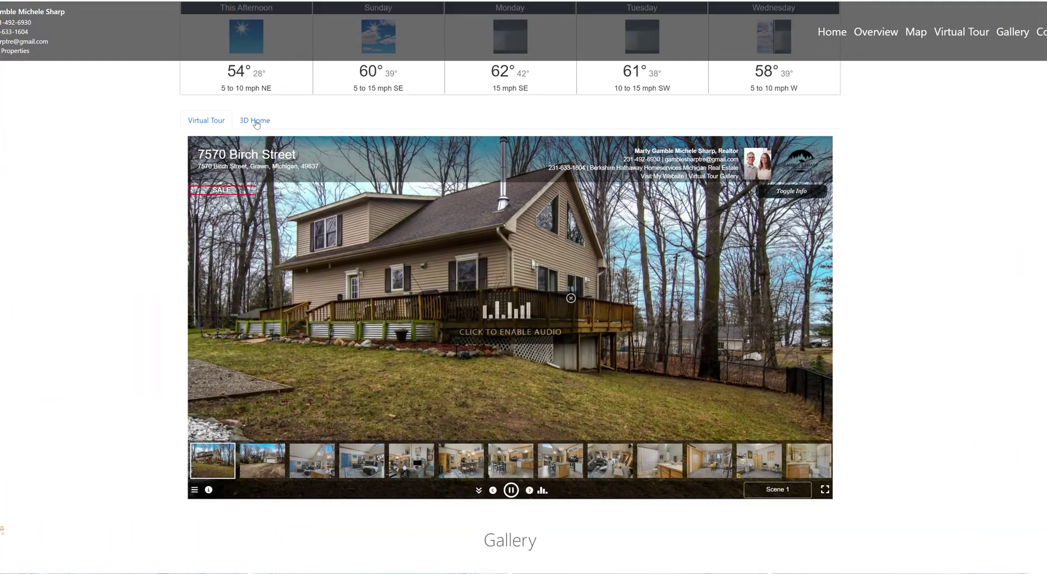
left_click(258, 120)
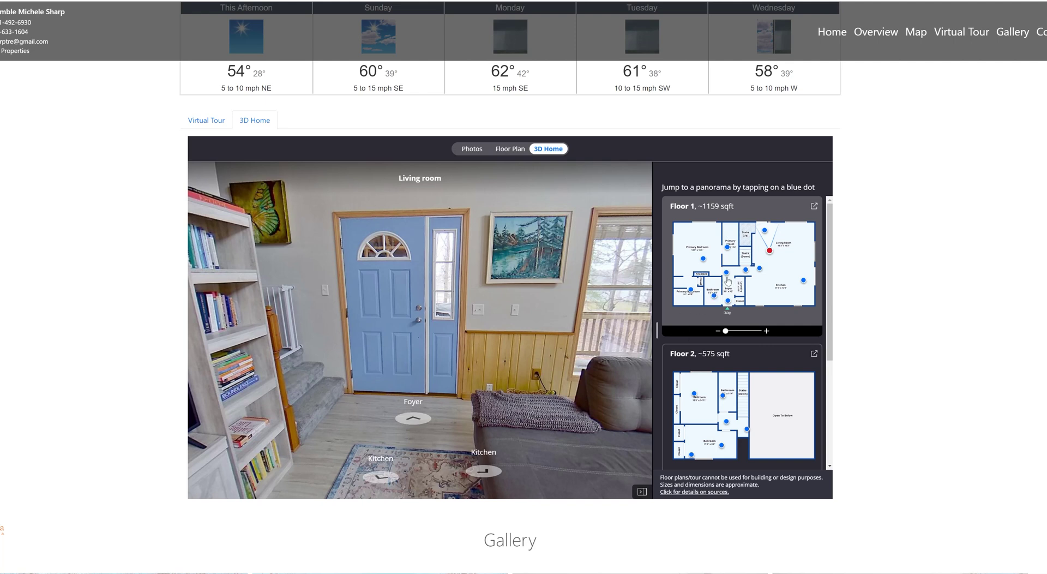
left_click(746, 269)
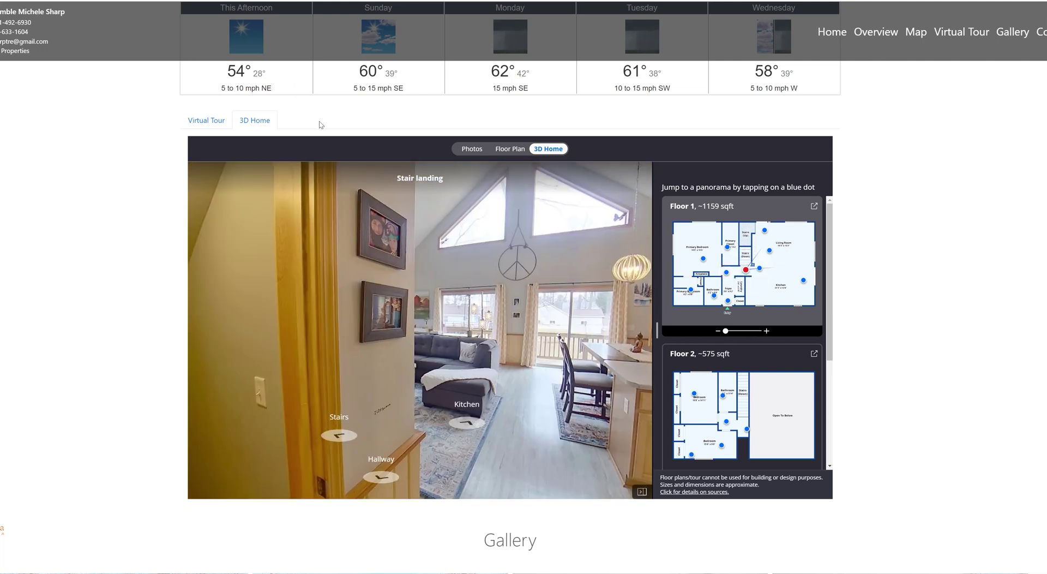
left_click(202, 121)
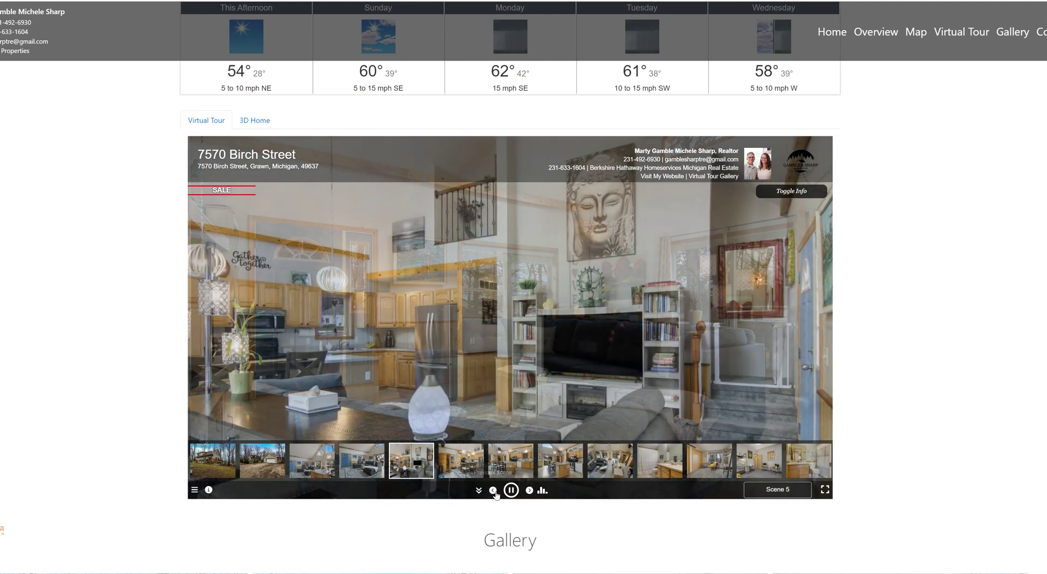
Step: Step back two tour scenes to the 3D Home scene, then jump to the Scene 24 bedroom photo
left_click(494, 490)
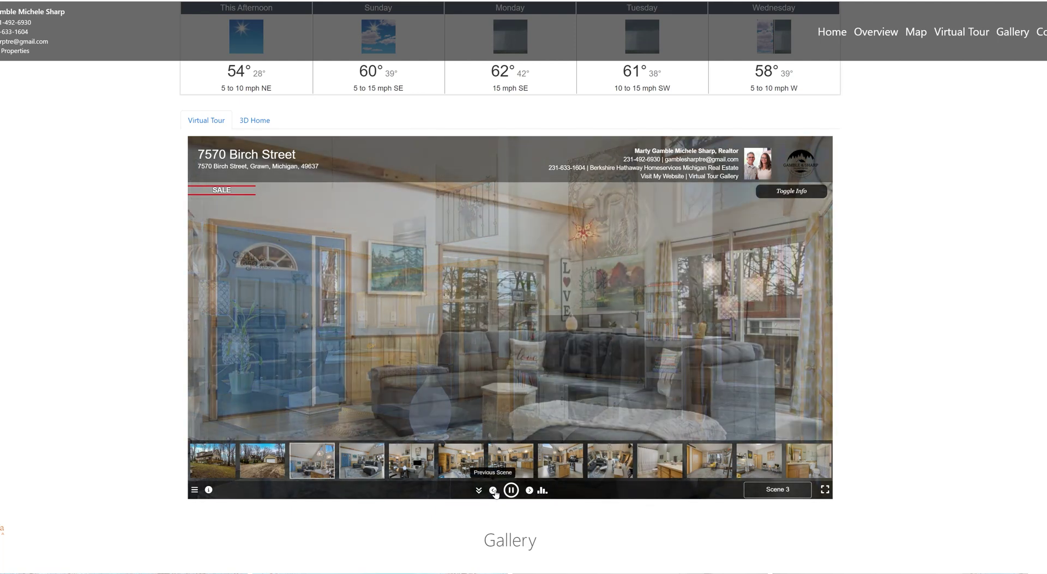
left_click(494, 490)
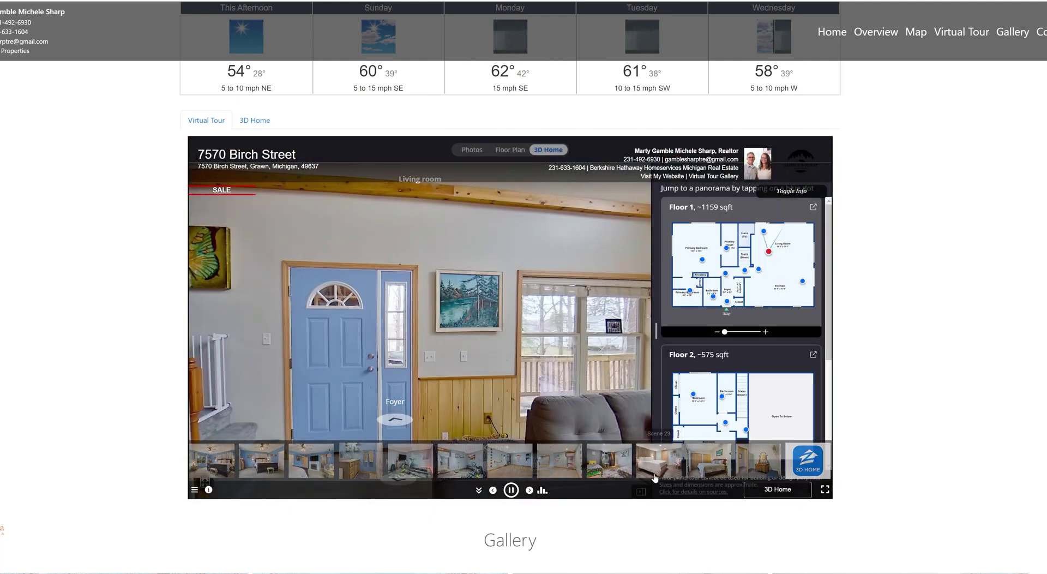
left_click(719, 461)
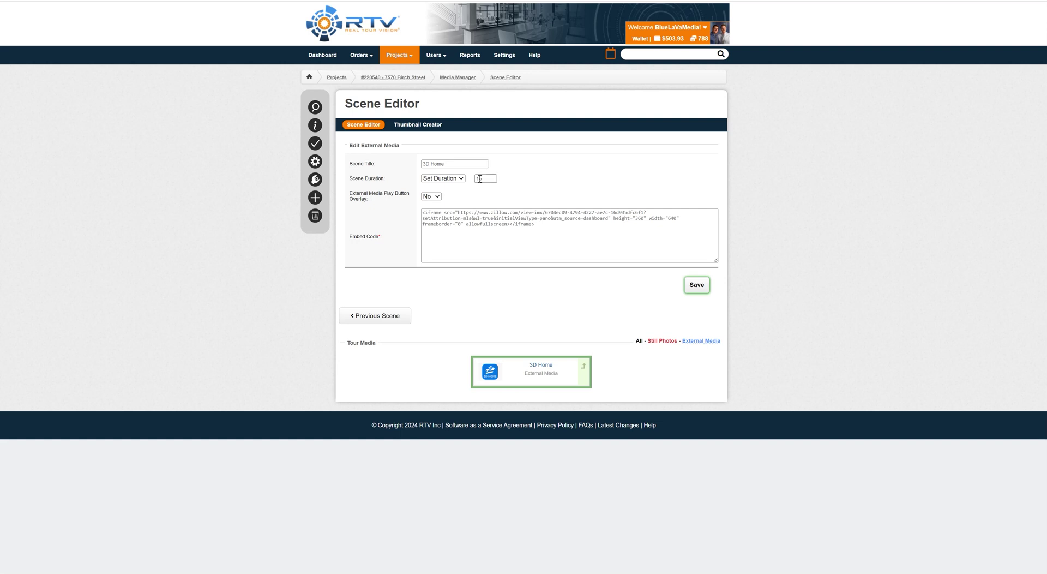
Step: Check the Scene Duration choices and leave the 3D Home scene at Set Duration
left_click(461, 180)
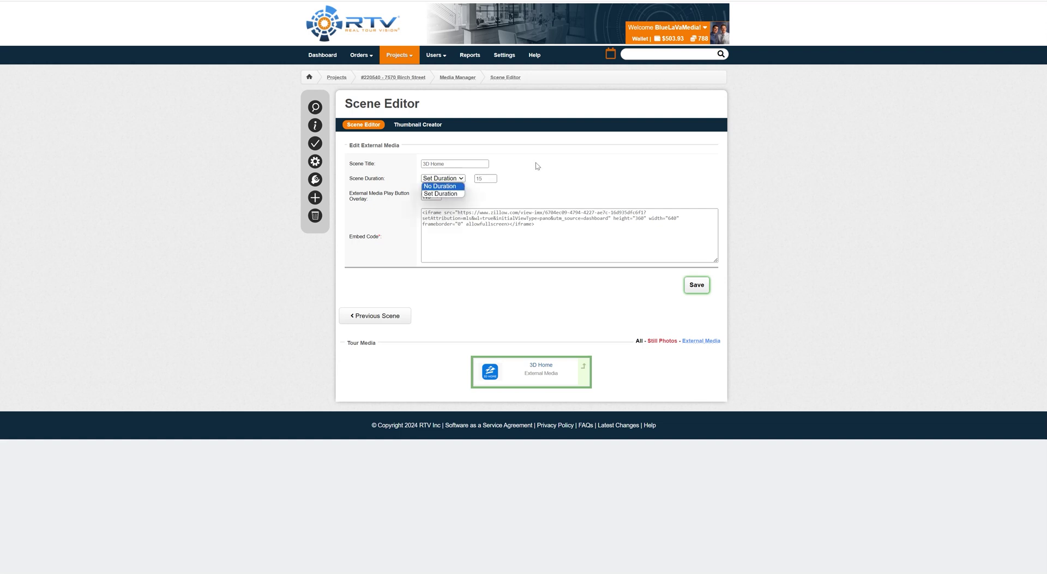
key("Escape")
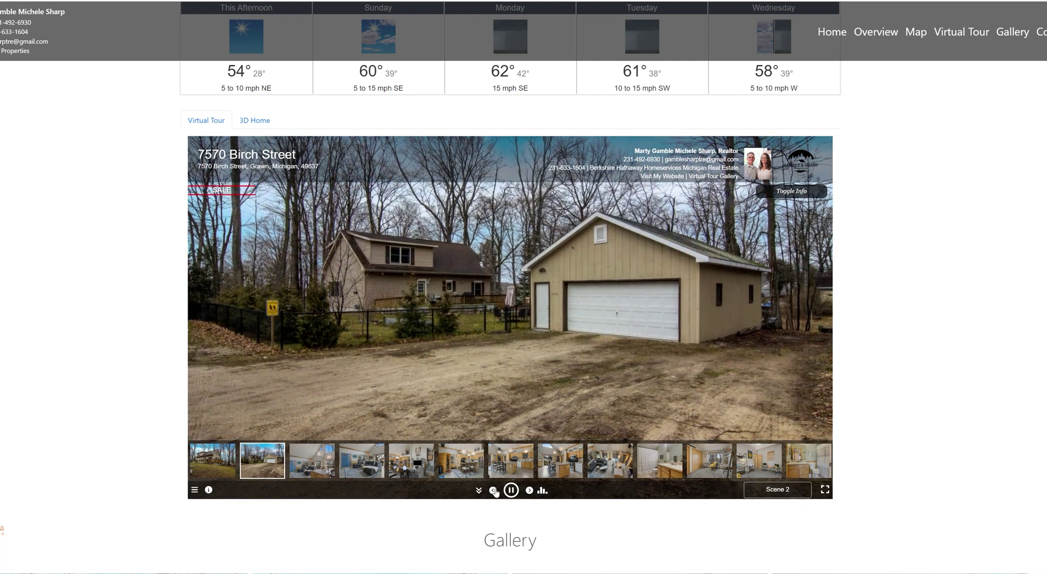
Step: Advance the tour to the 3D Home scene and walk through the kitchen, living room and foyer
left_click(493, 490)
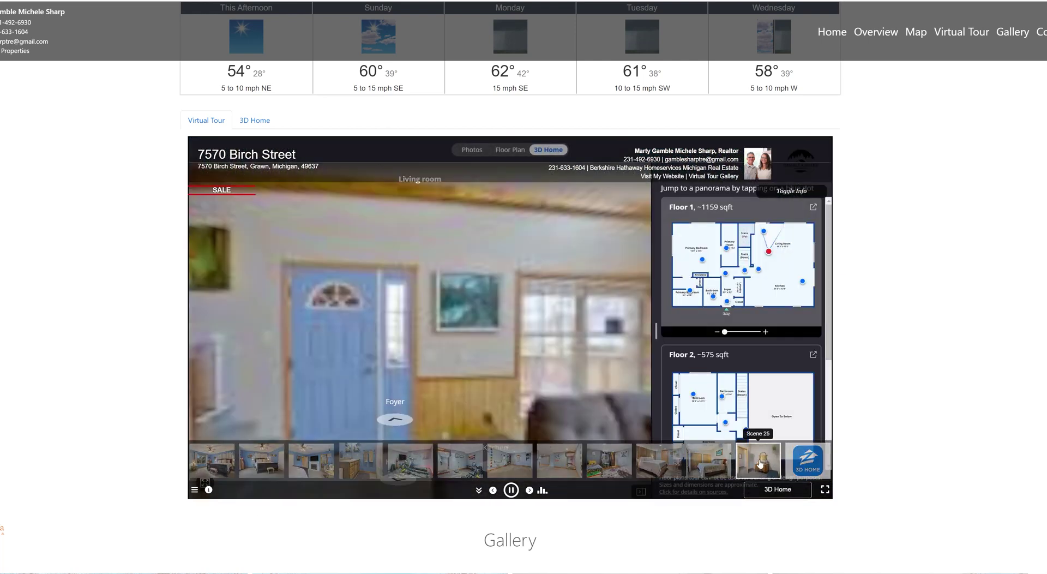
left_click(761, 464)
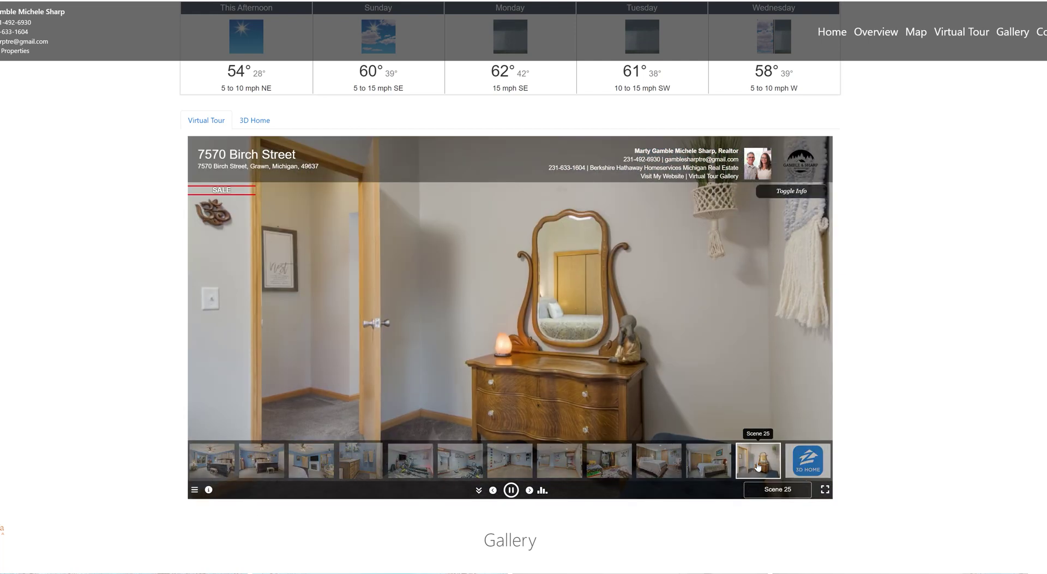
left_click(529, 491)
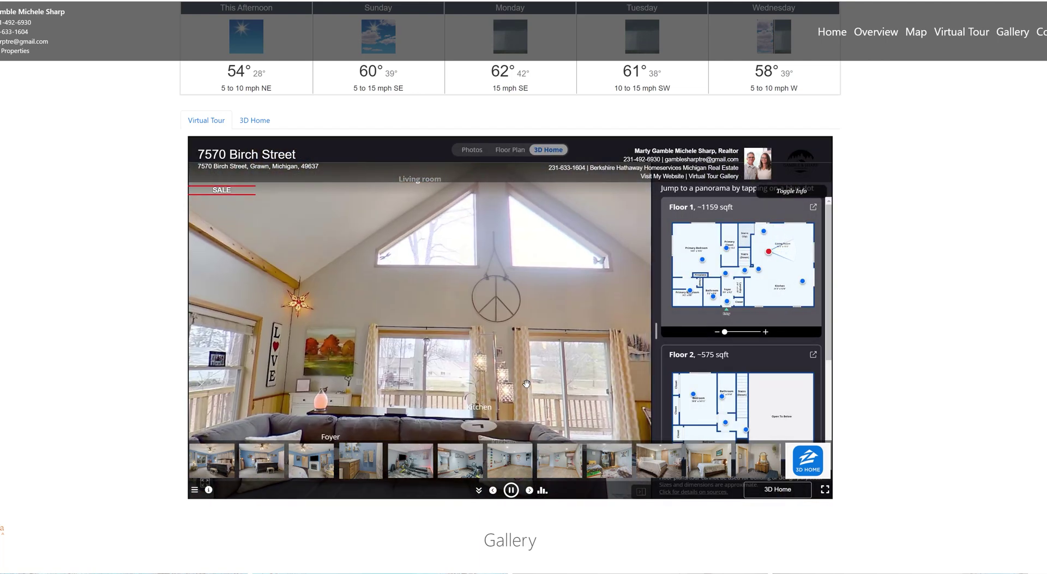
left_click(436, 422)
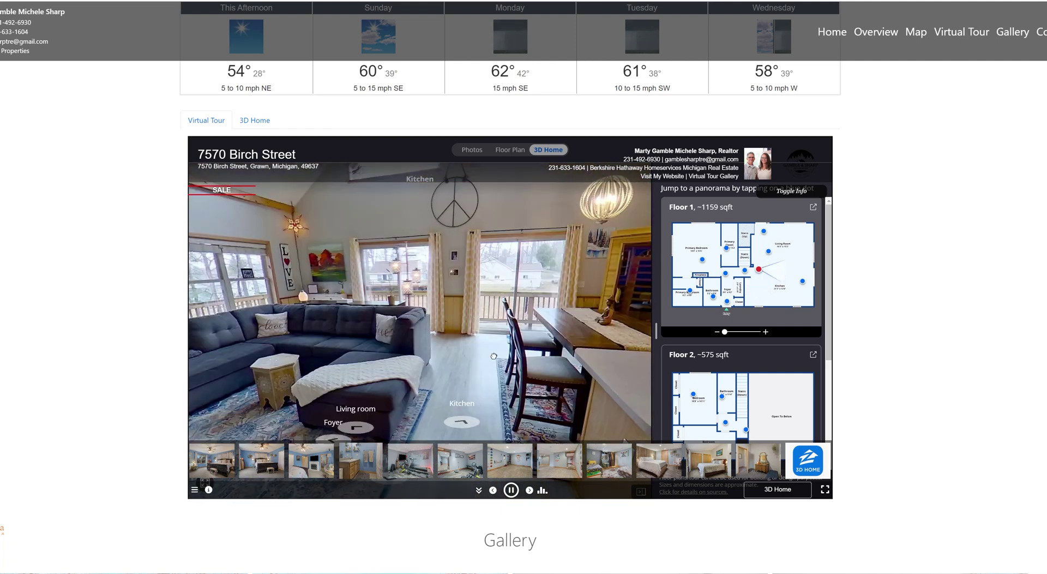
left_click(458, 415)
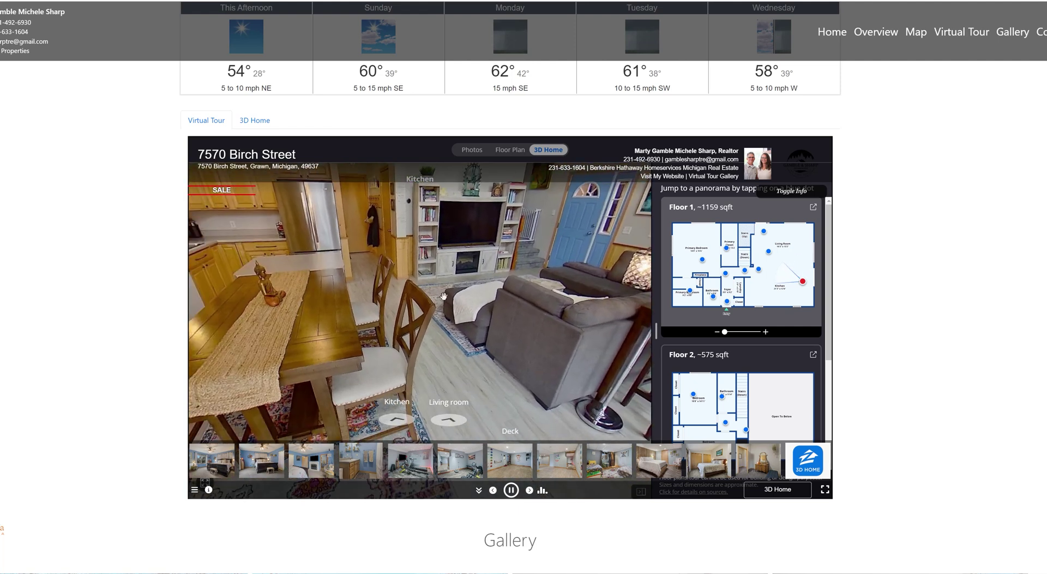
left_click(464, 421)
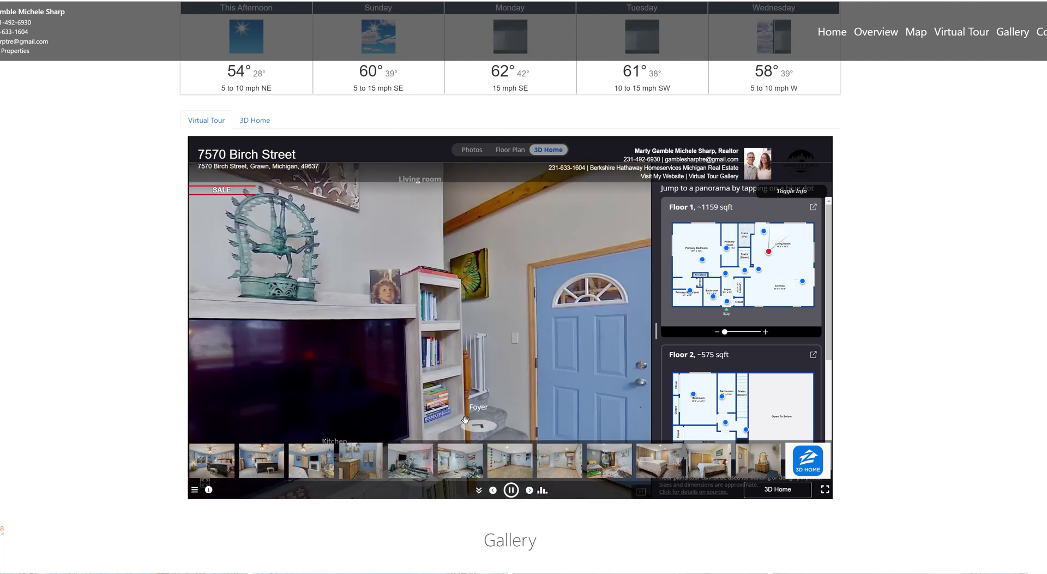
left_click(465, 418)
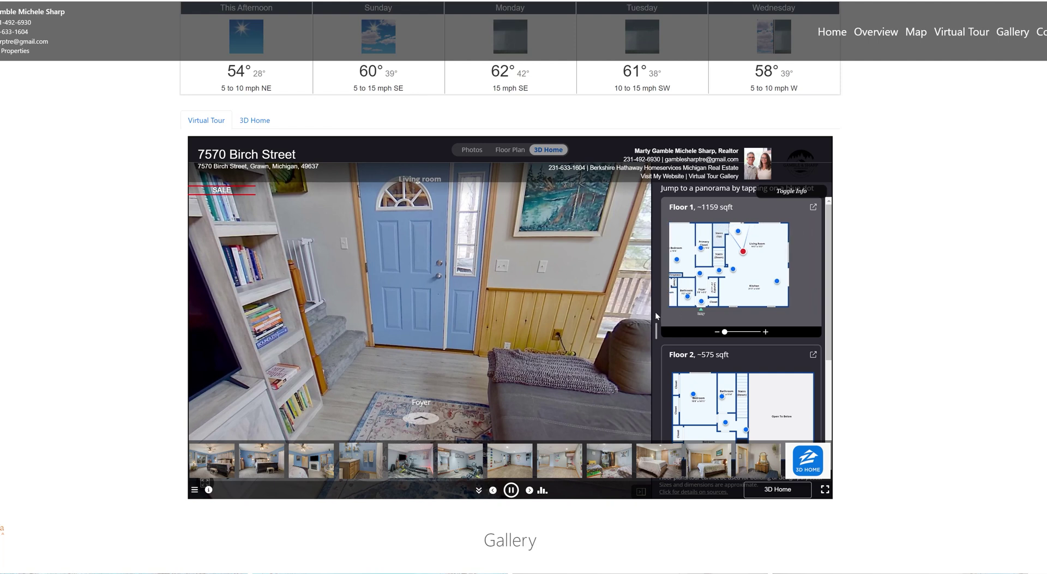
Step: Jump to the stair landing, look around the kitchen and living room, then advance to the exterior scene
left_click(750, 266)
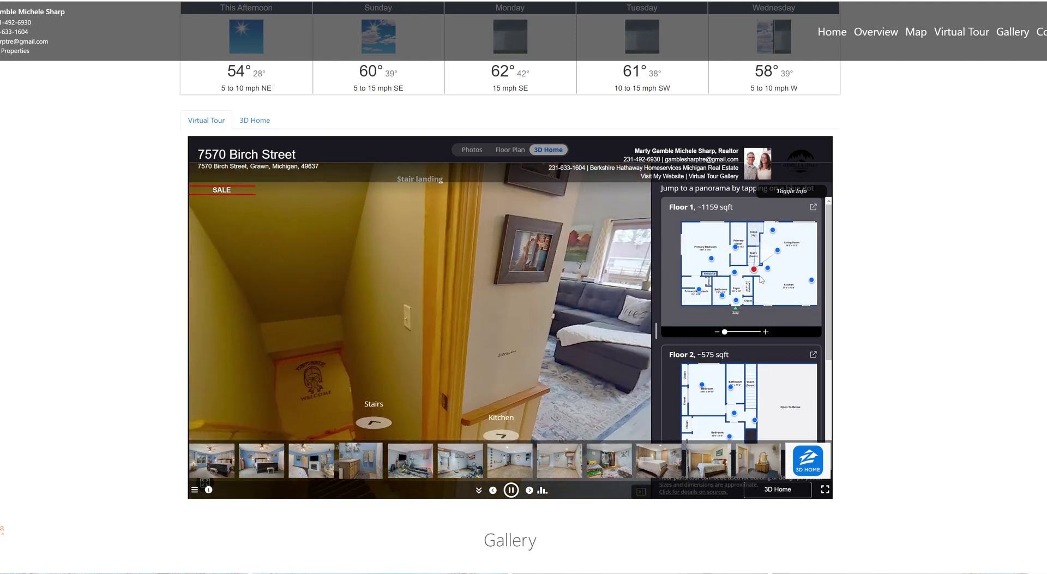
left_click_drag(523, 311, 440, 425)
left_click(440, 426)
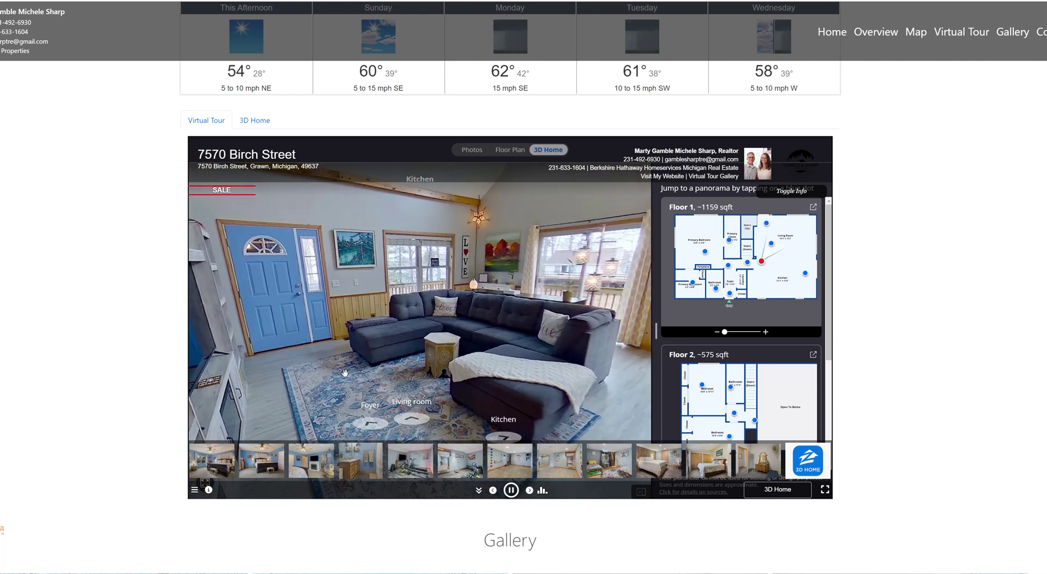
left_click_drag(344, 373, 408, 381)
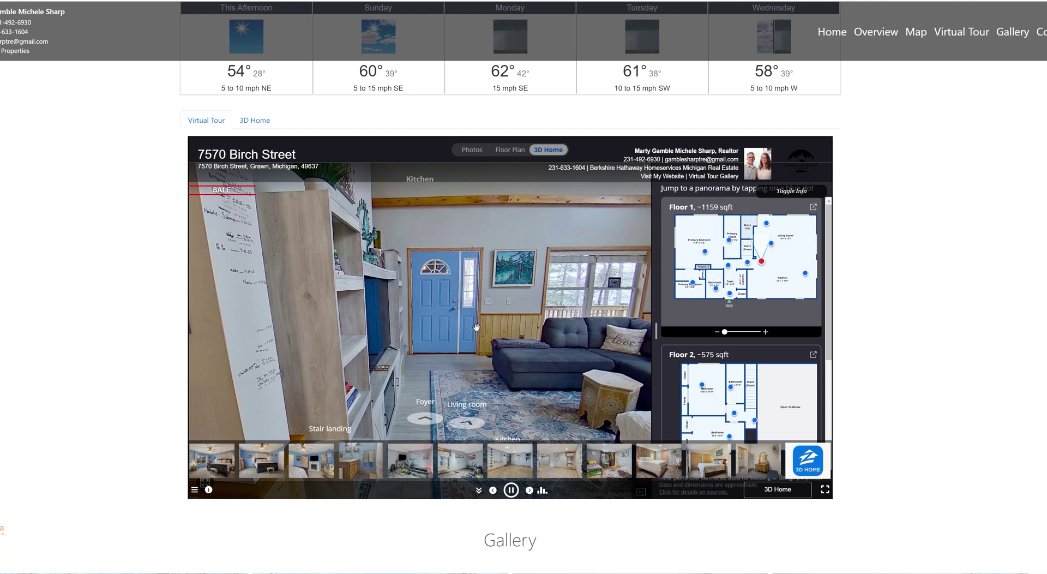
left_click_drag(553, 327, 508, 292)
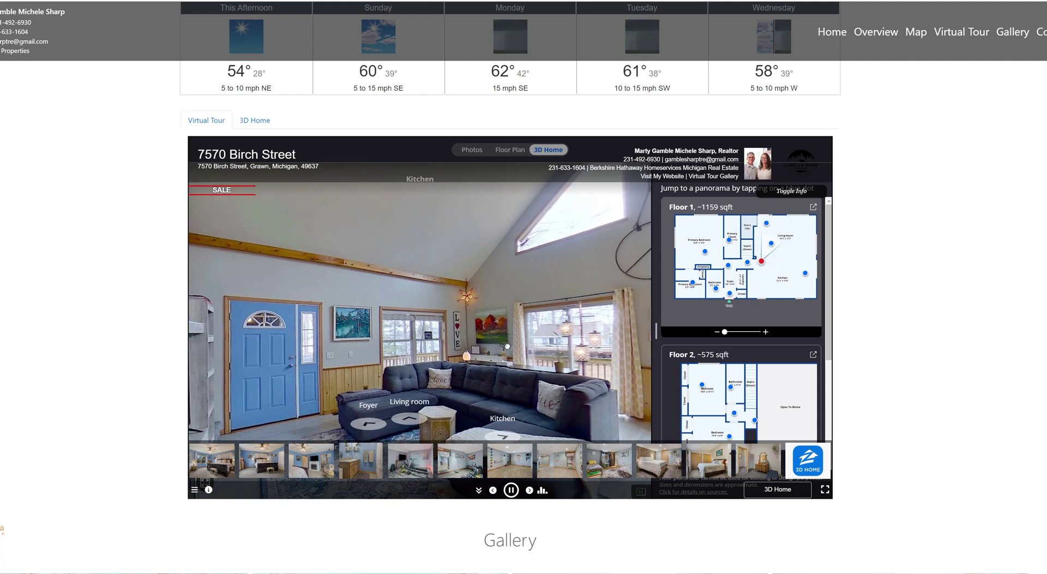
left_click_drag(386, 306, 465, 288)
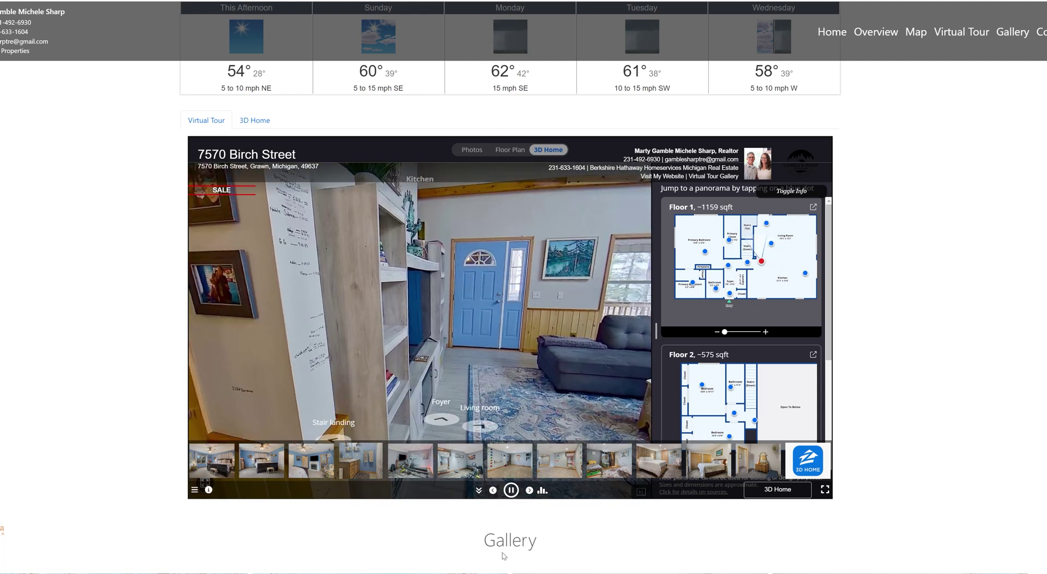
left_click(529, 490)
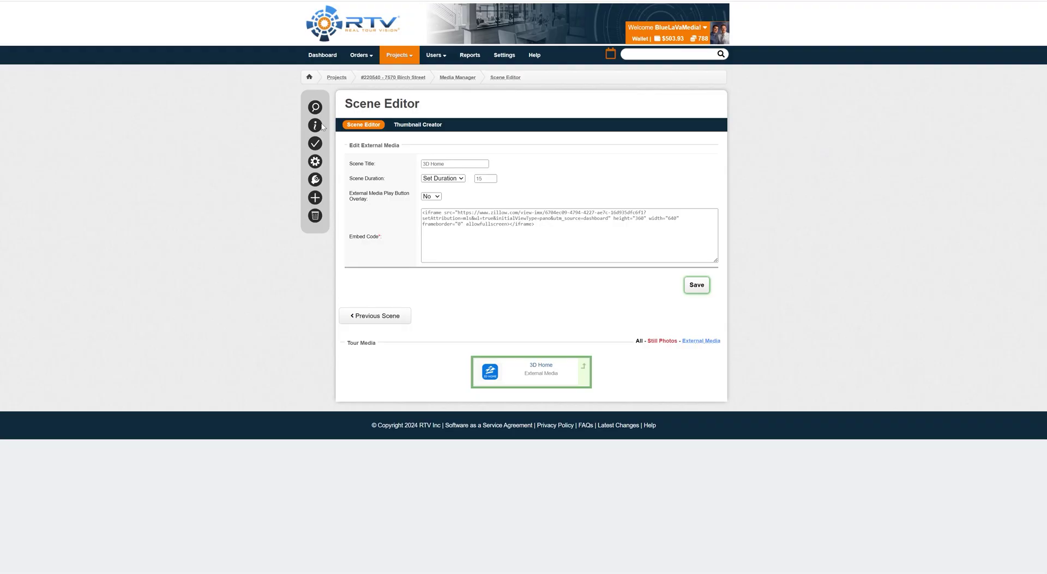
Step: Change the property website theme from Centauri to Monarch, save it, and open the live site
left_click(316, 125)
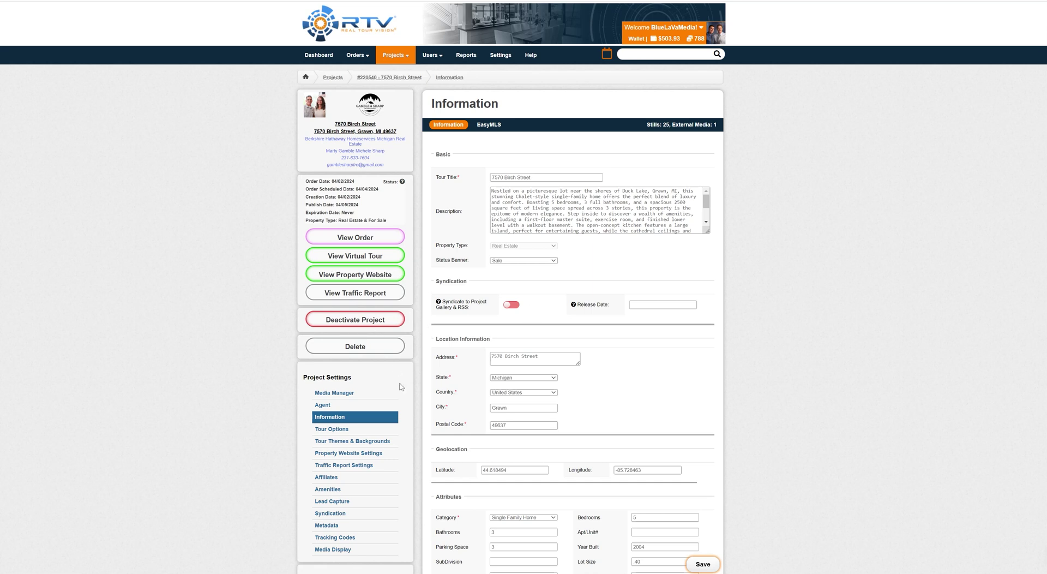
left_click(348, 458)
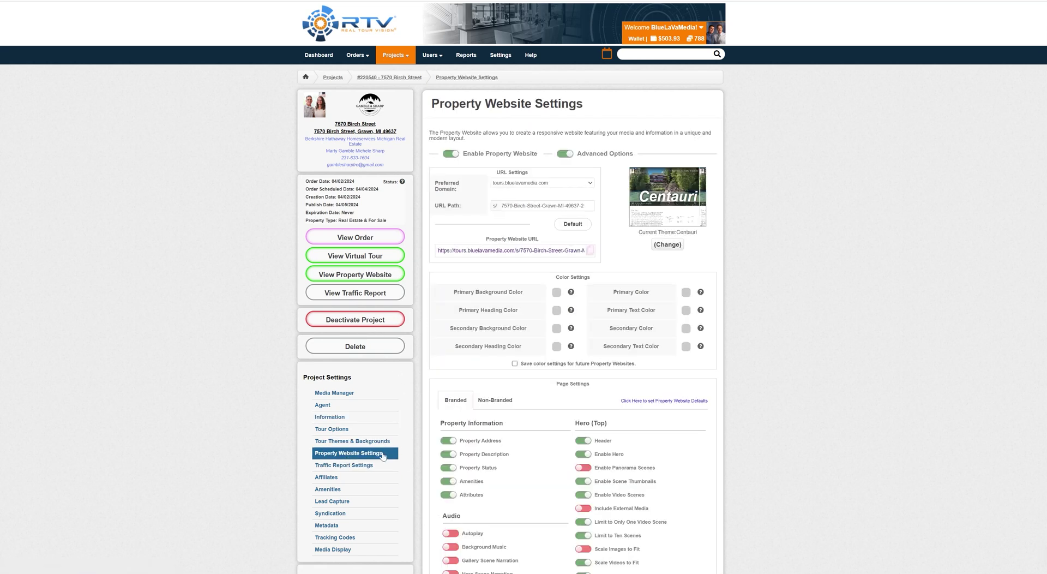
left_click(666, 248)
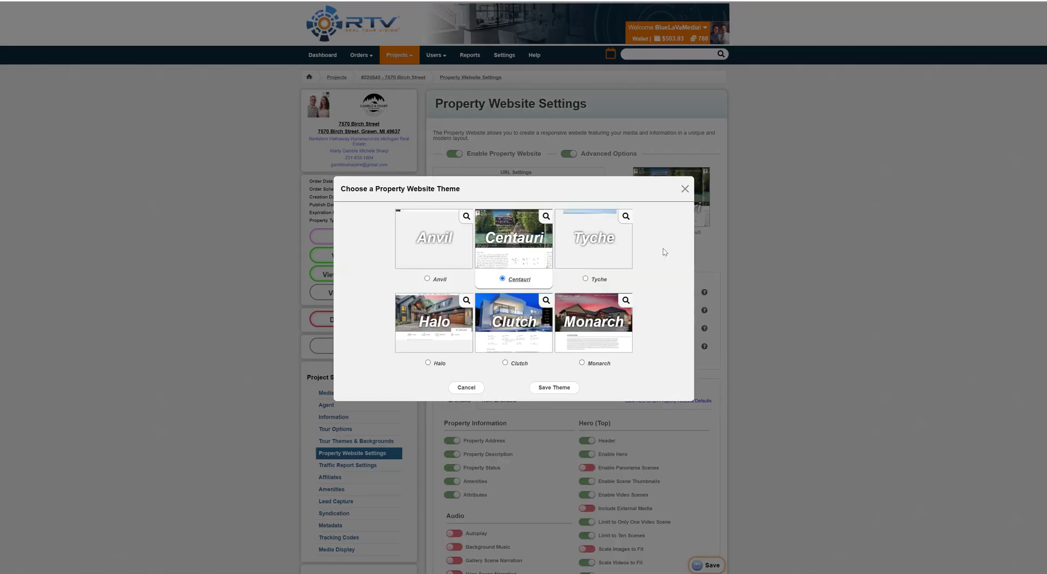
left_click(582, 363)
left_click(552, 387)
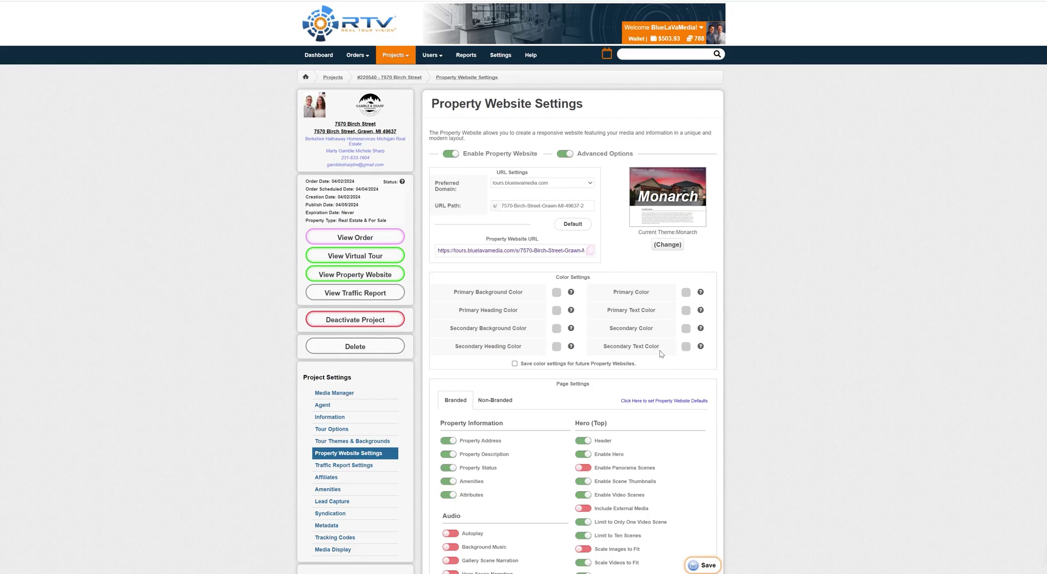
left_click(376, 274)
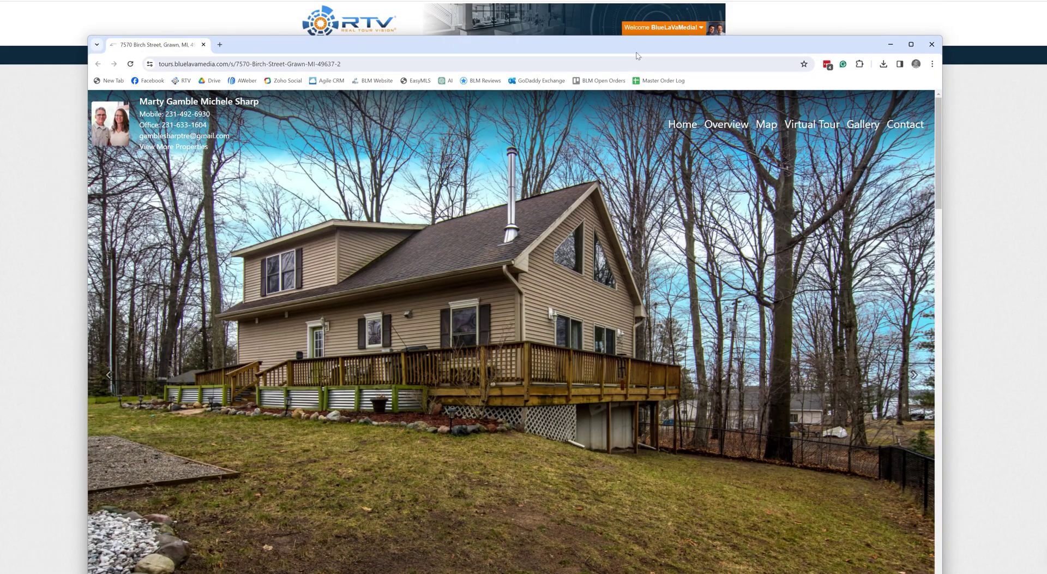
Step: Scroll through the Monarch-themed site, close its window, and reopen the property website
left_click_drag(604, 54, 605, 31)
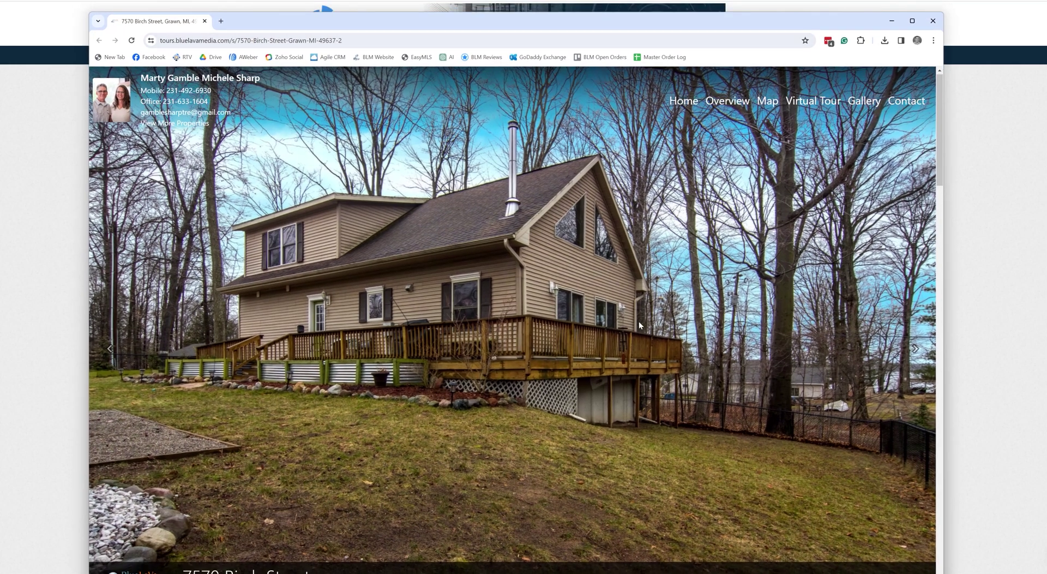
scroll(638, 319, "down", 3)
scroll(632, 310, "down", 8)
scroll(640, 298, "up", 7)
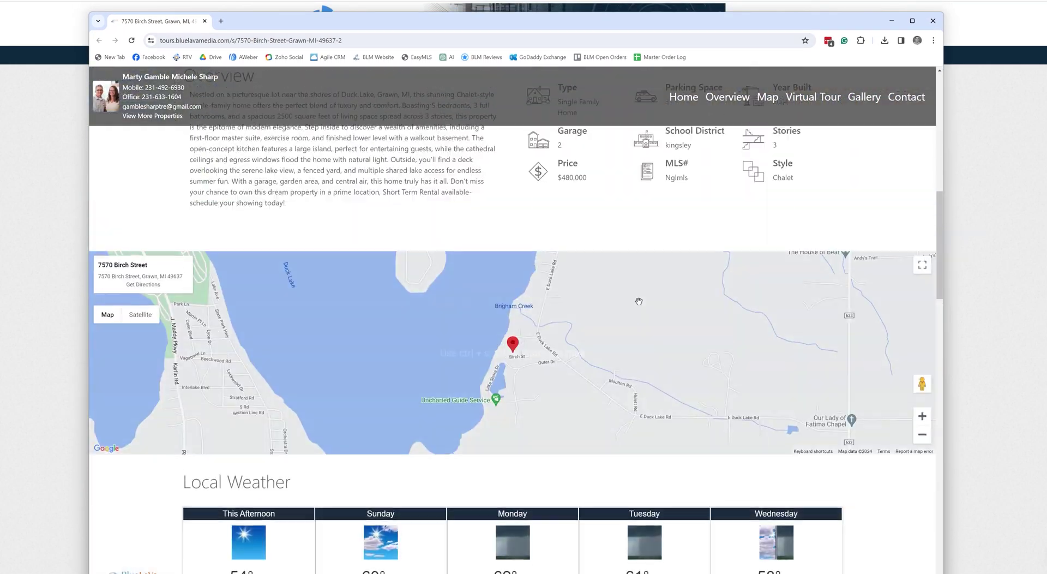
scroll(640, 293, "up", 5)
left_click(205, 20)
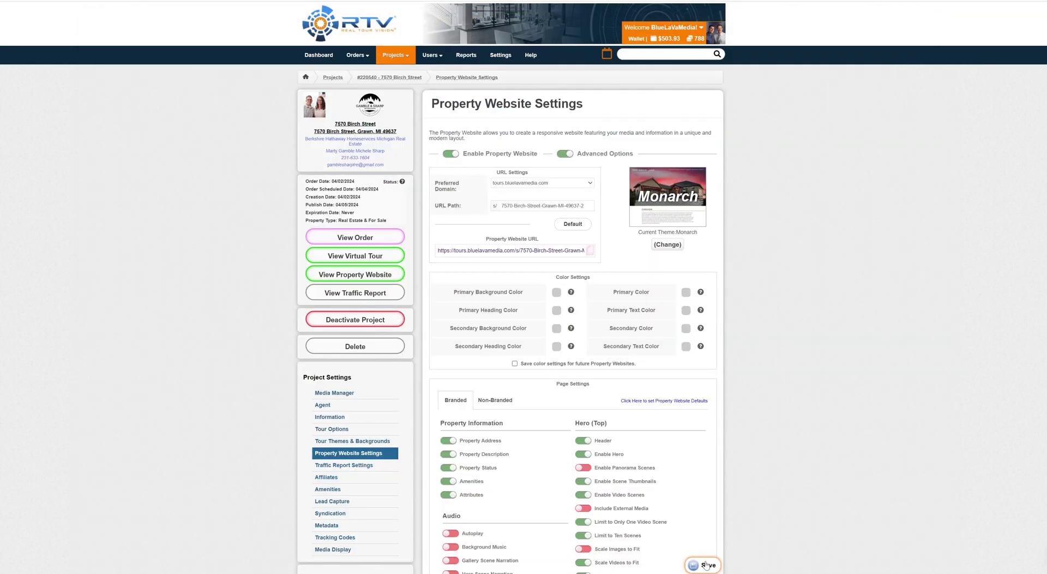
left_click(372, 274)
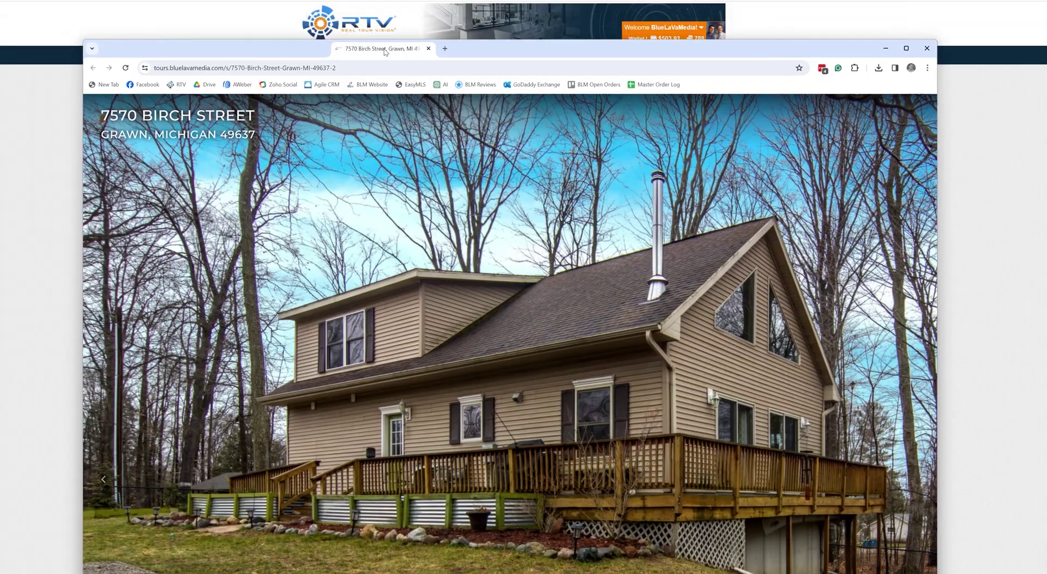
scroll(524, 382, "down", 8)
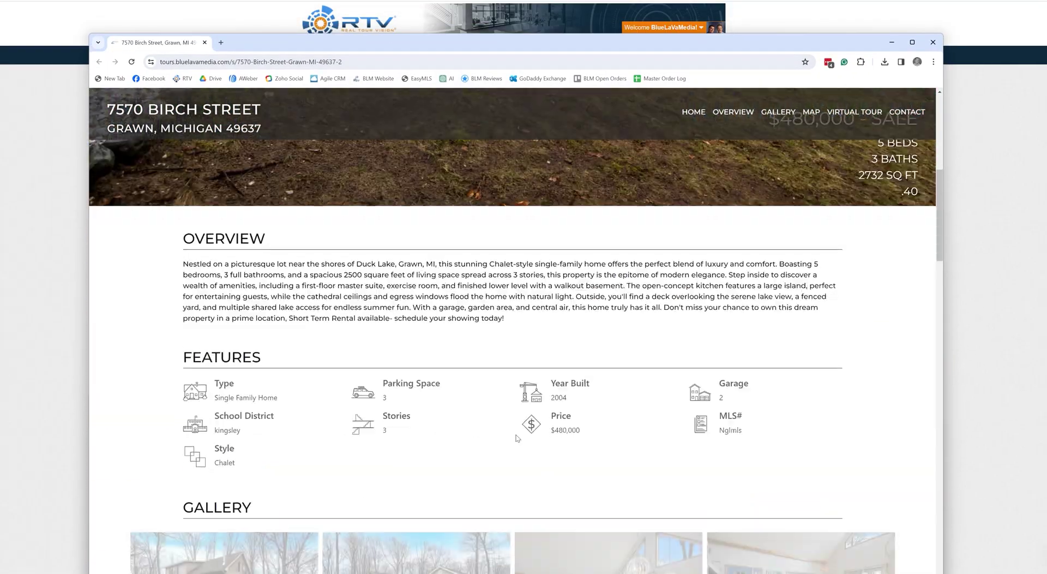
scroll(517, 438, "down", 15)
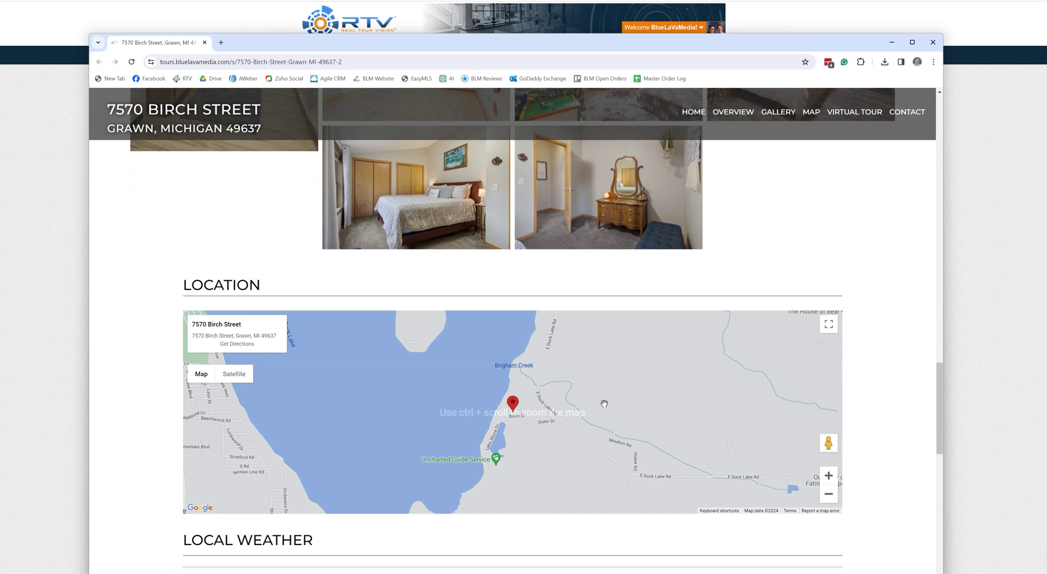
scroll(157, 422, "down", 8)
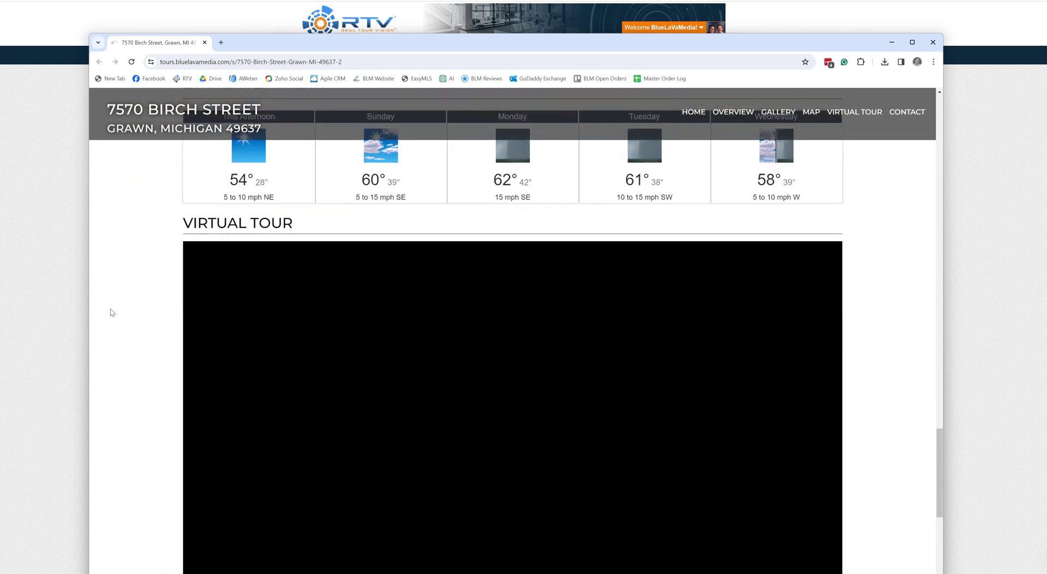
scroll(109, 312, "down", 3)
scroll(110, 308, "up", 2)
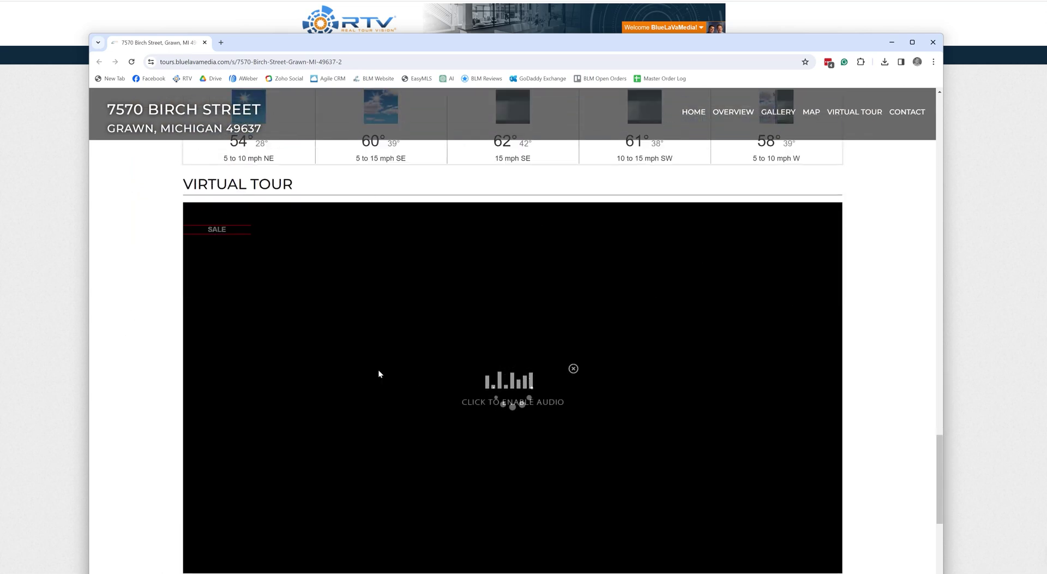
scroll(136, 359, "down", 7)
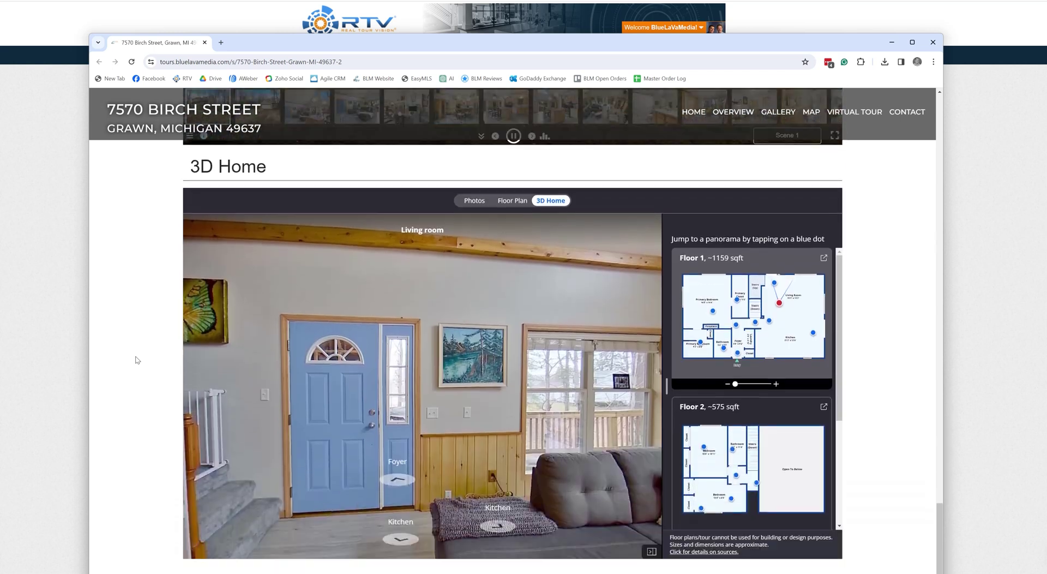
scroll(139, 369, "down", 2)
scroll(140, 371, "up", 3)
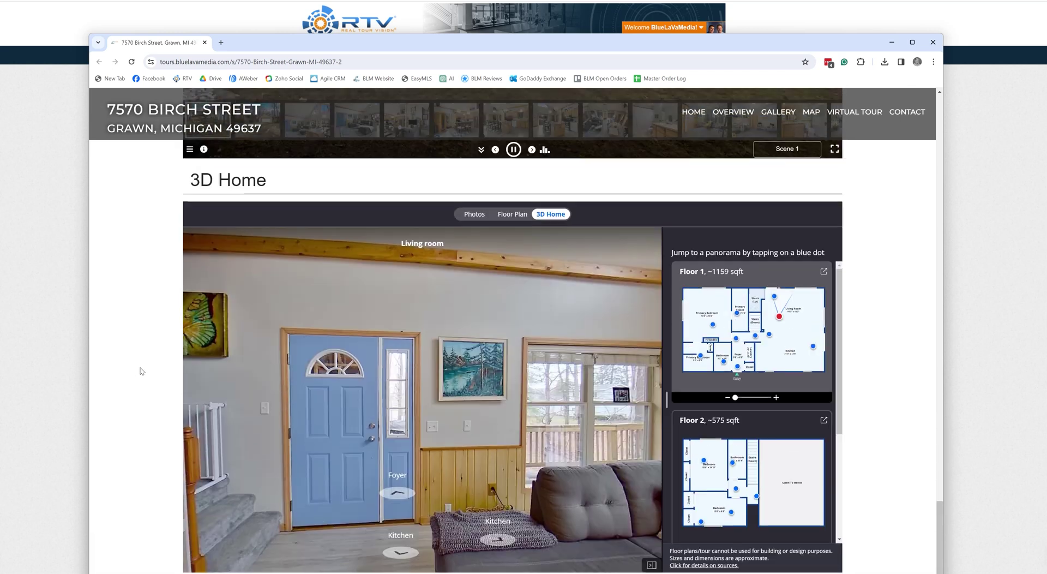
scroll(144, 371, "down", 1)
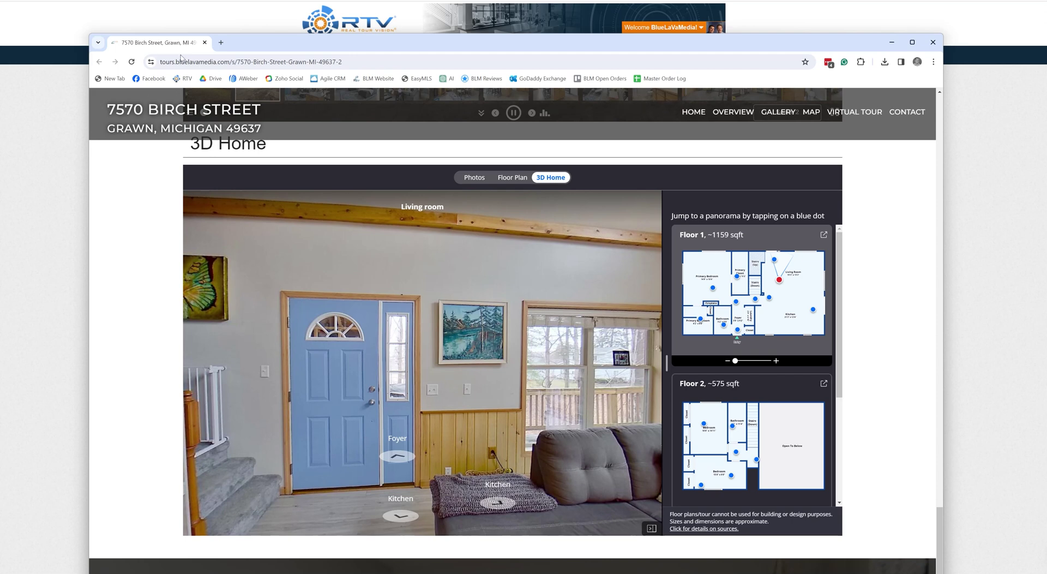
scroll(141, 338, "up", 10)
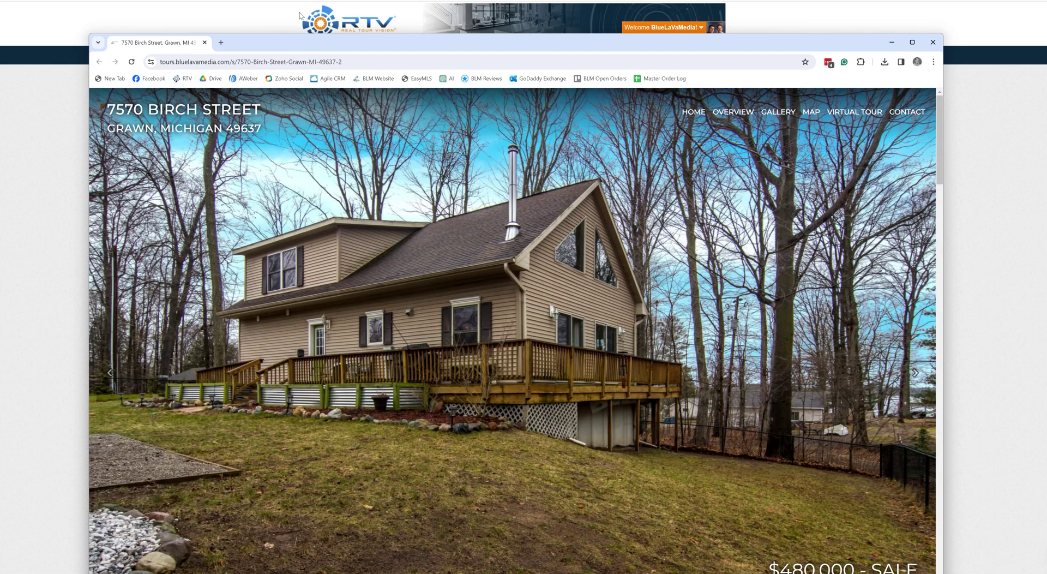
left_click(204, 42)
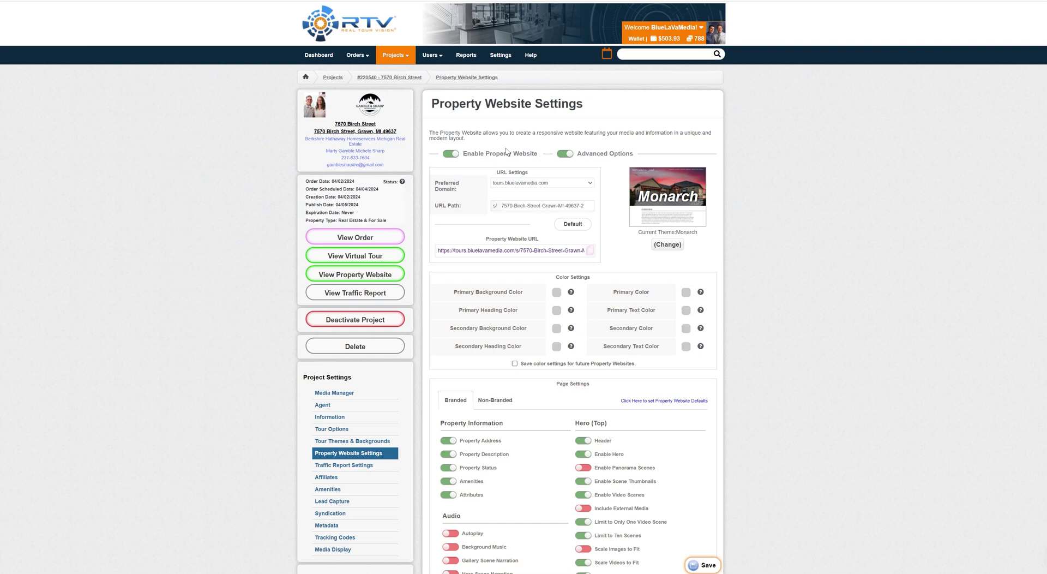